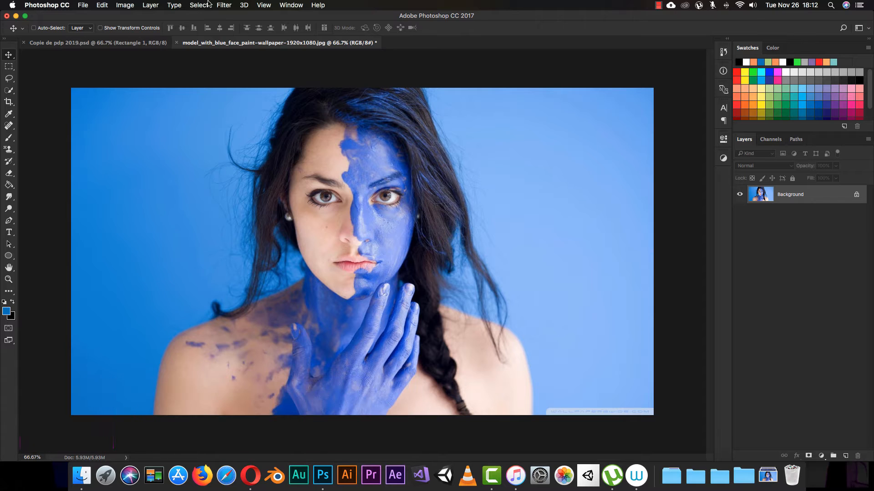
- Duplicate the Background layer
click(225, 3)
mouse_move(224, 5)
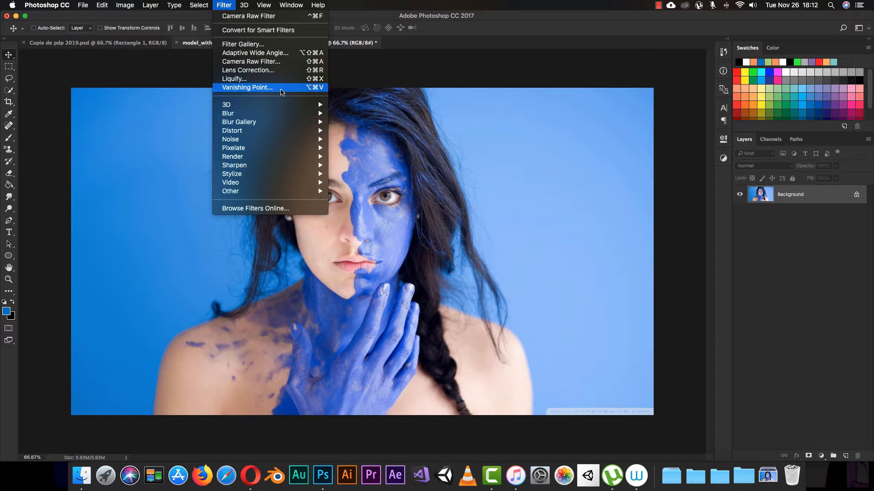
click(768, 230)
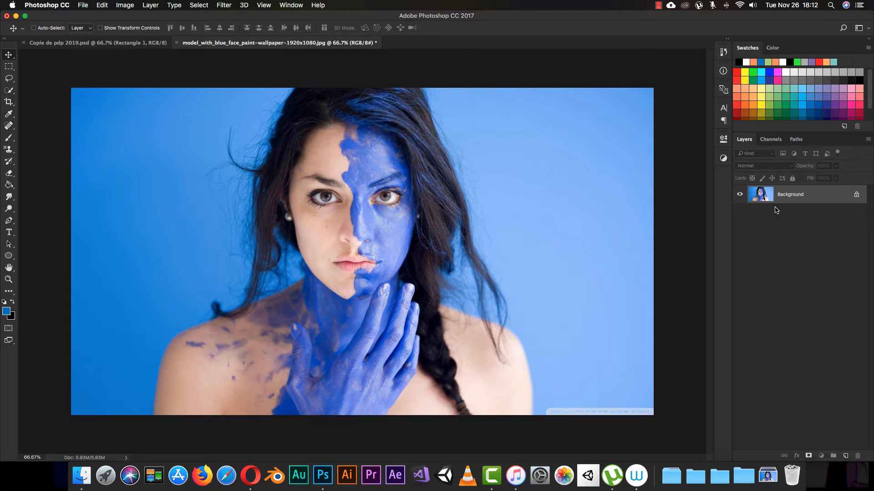
key(super+j)
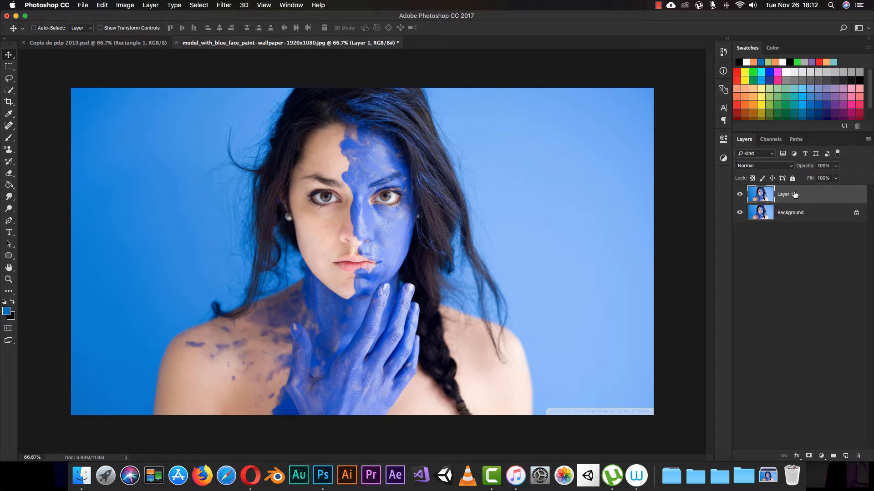
- Open the Liquify filter on the duplicated layer and choose the Face Tool
click(223, 8)
click(223, 81)
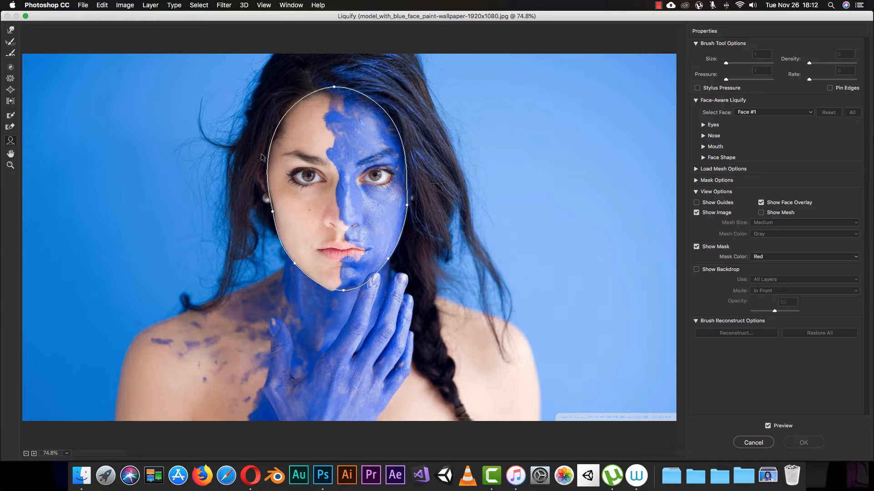
mouse_move(394, 161)
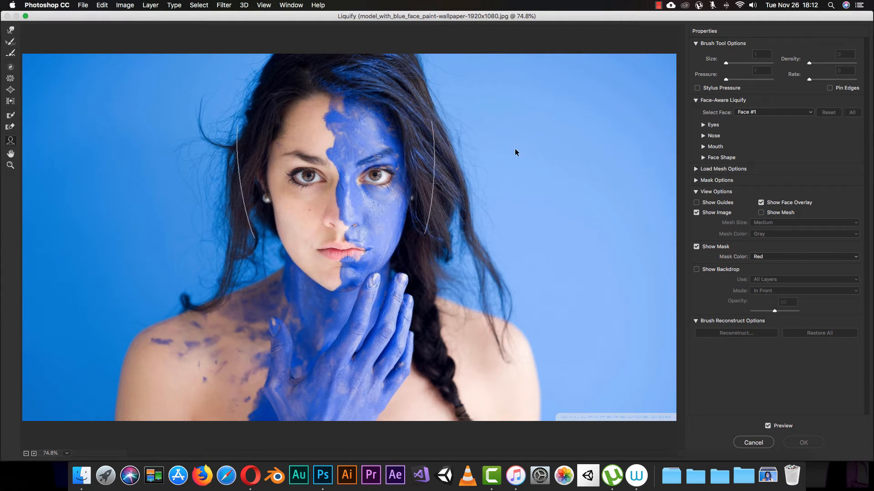
mouse_move(357, 156)
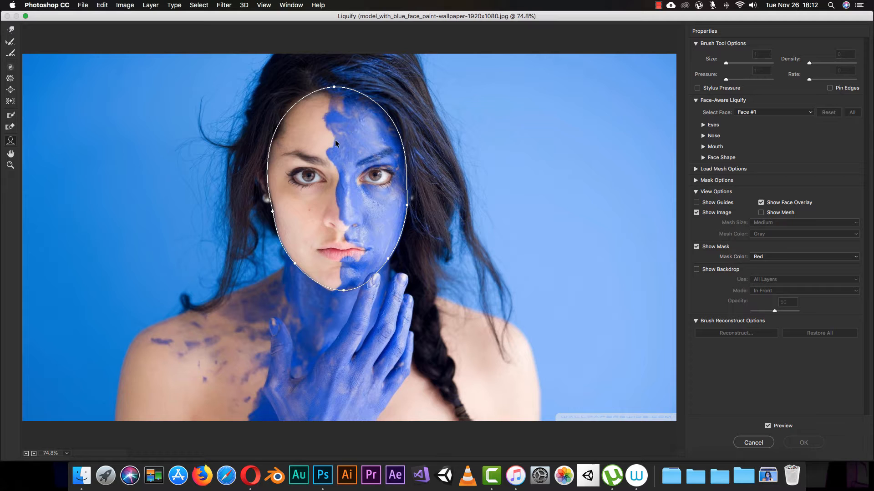
mouse_move(316, 180)
mouse_move(345, 214)
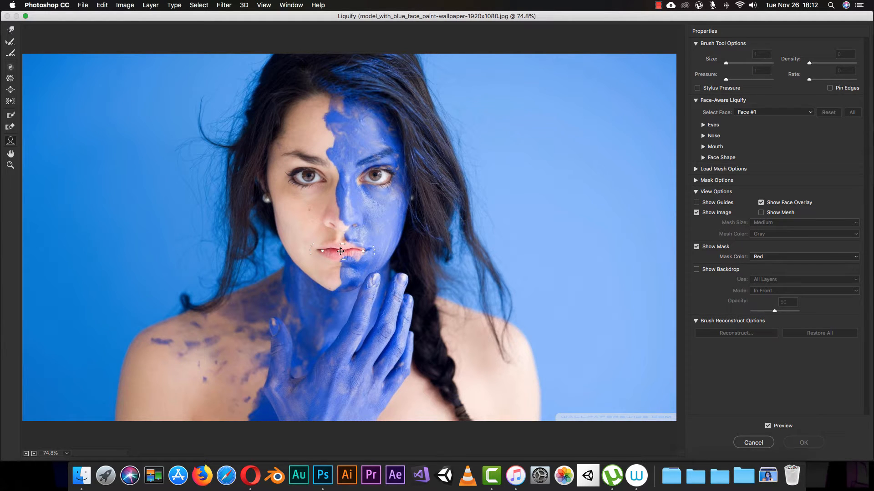
mouse_move(429, 197)
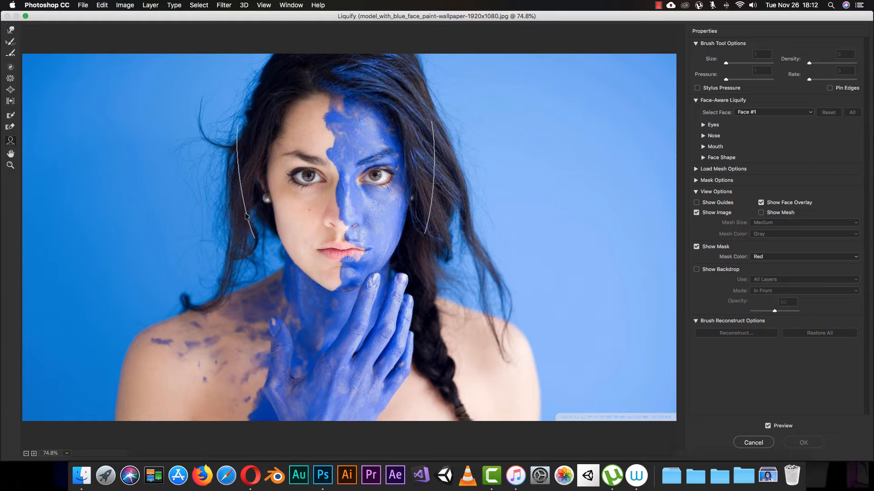
mouse_move(318, 114)
click(10, 30)
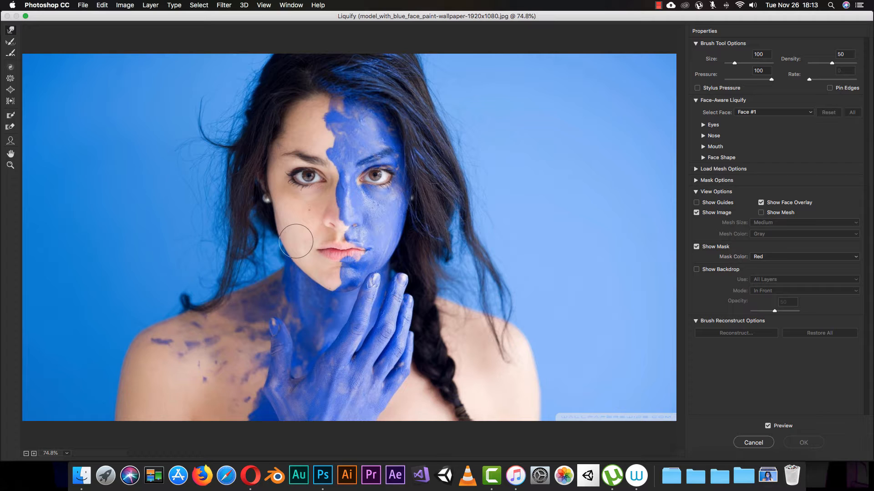
click(11, 141)
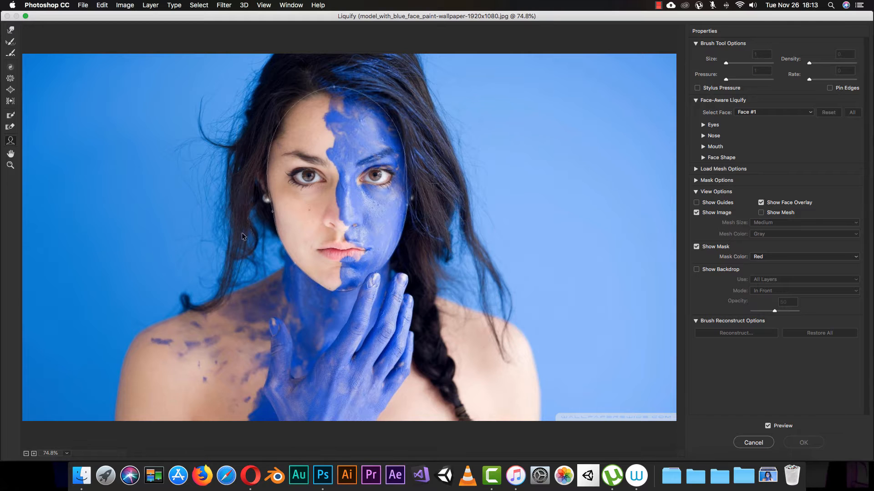
mouse_move(242, 236)
mouse_move(377, 181)
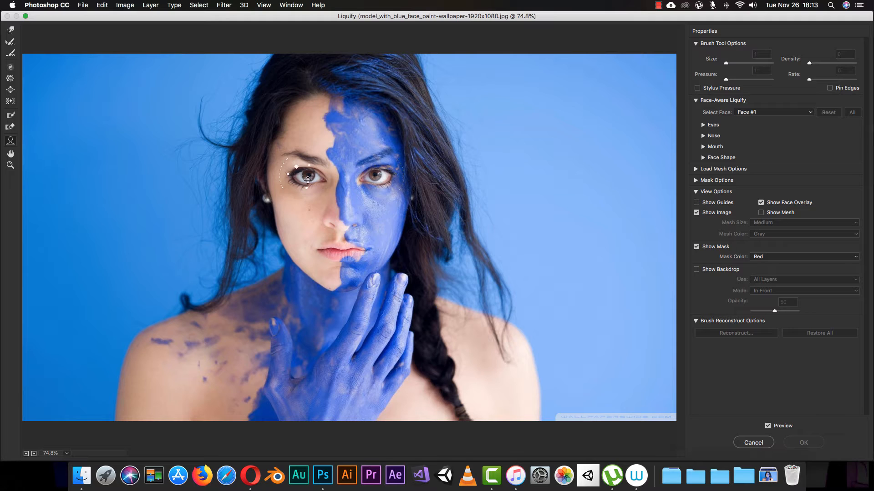
mouse_move(366, 197)
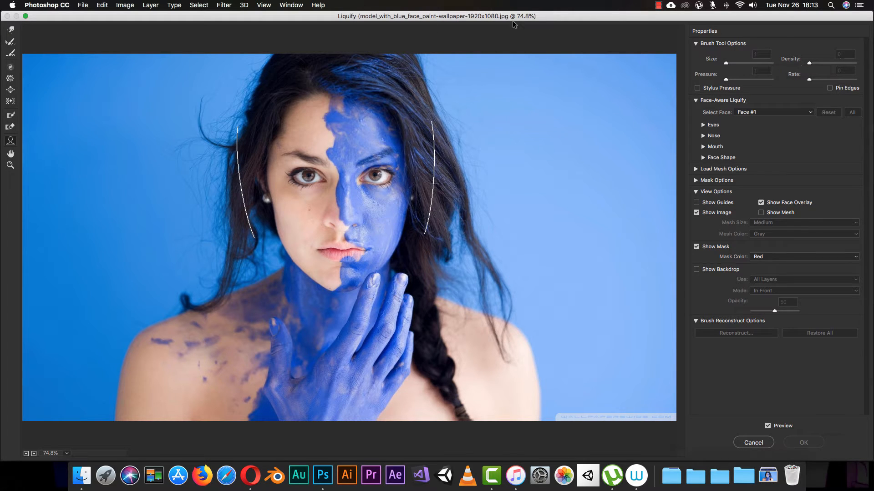
- Expand the Eyes options under Face-Aware Liquify and set Eye Size and Eye Height to 100 for both eyes
click(695, 44)
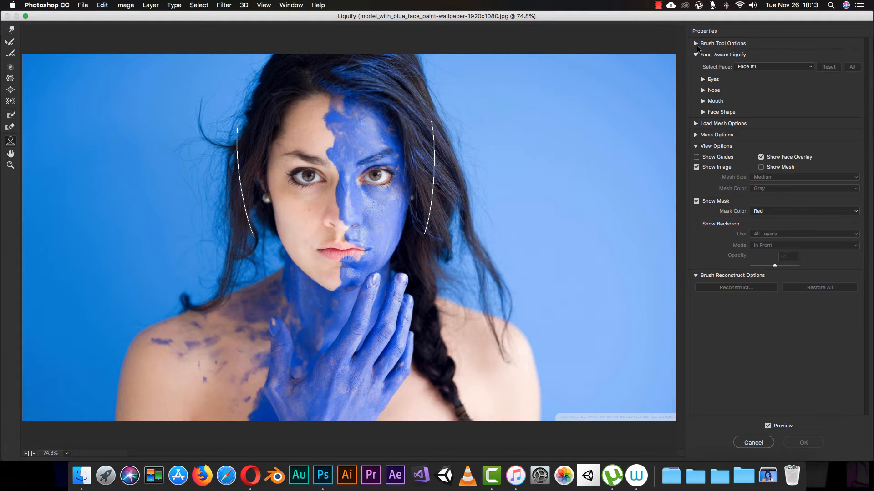
click(696, 55)
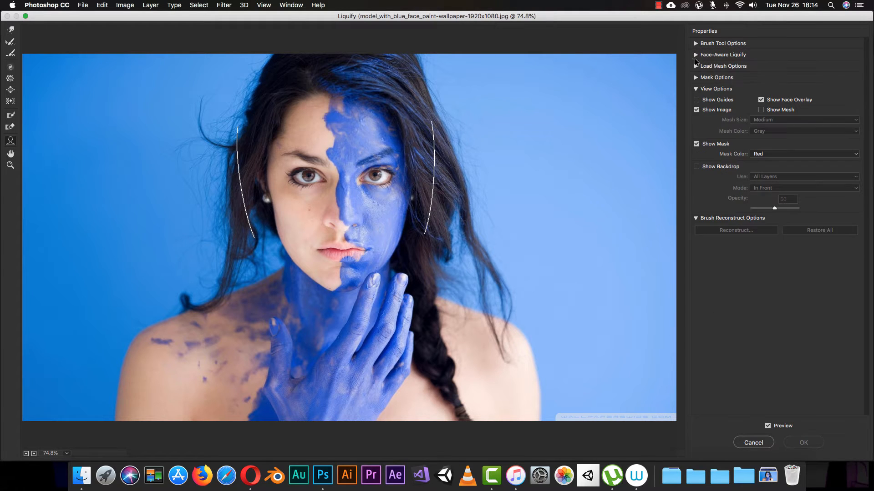
click(696, 55)
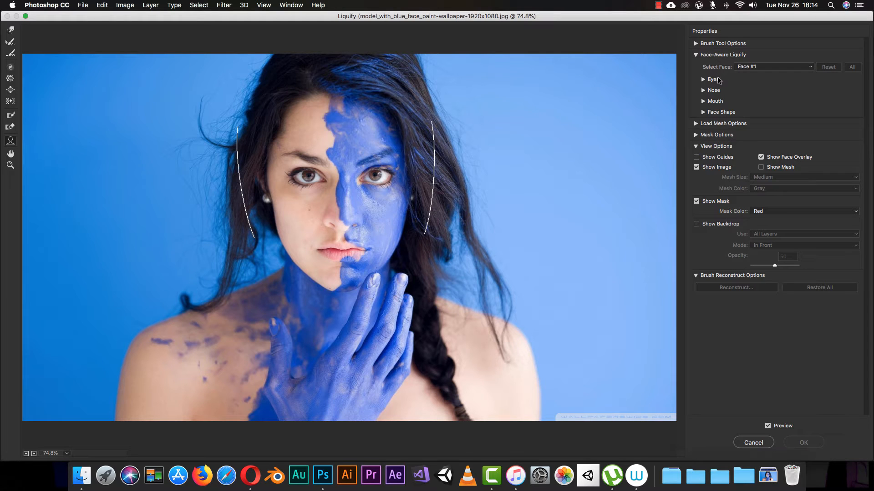
mouse_move(314, 178)
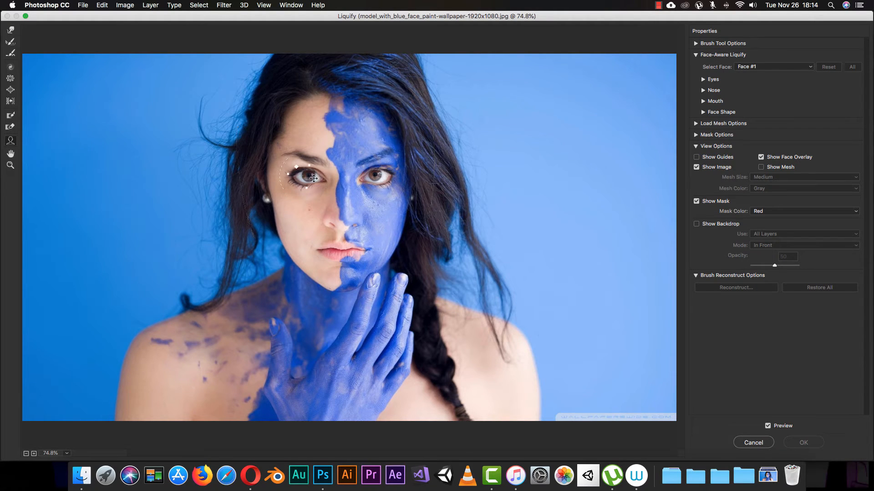
mouse_move(333, 245)
mouse_move(268, 173)
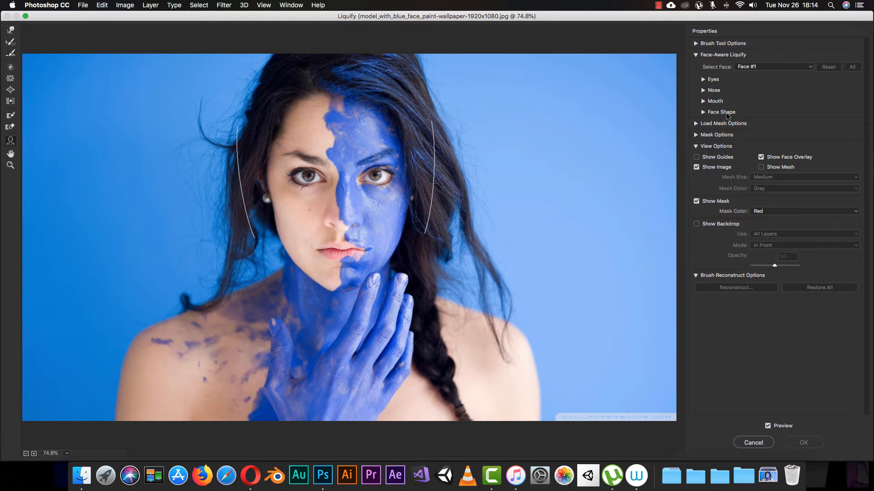
click(703, 79)
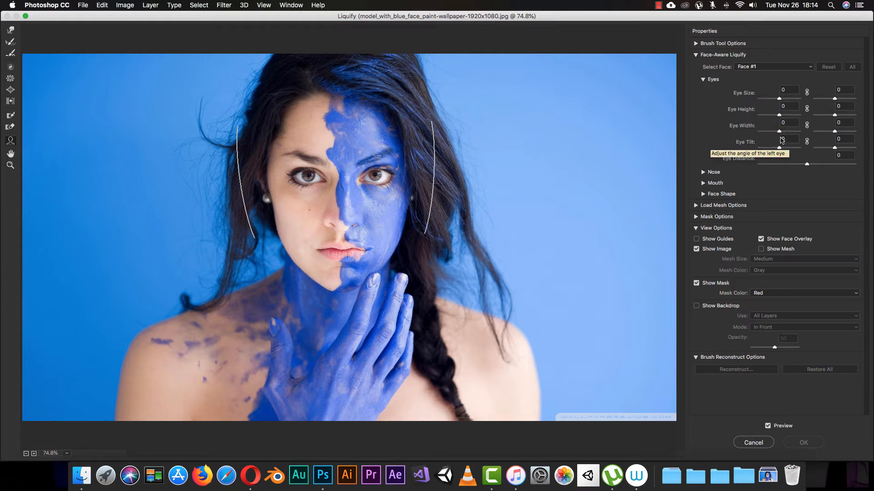
drag(780, 98, 799, 98)
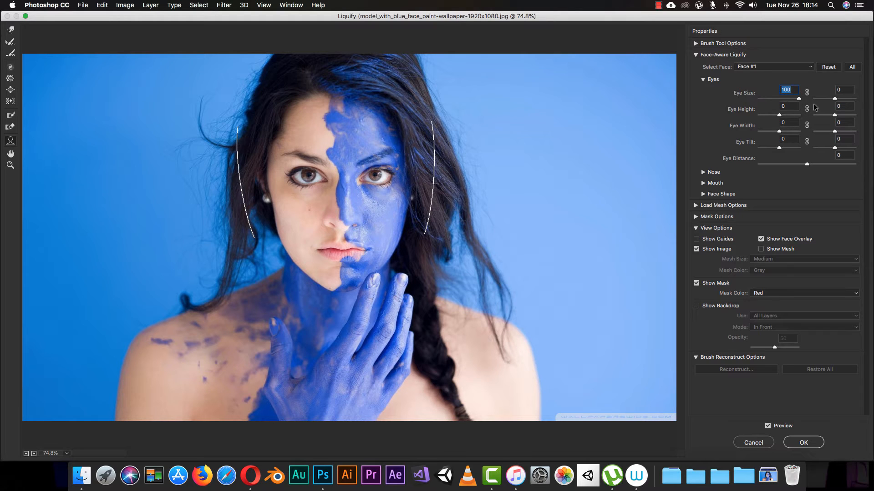
drag(834, 98, 872, 105)
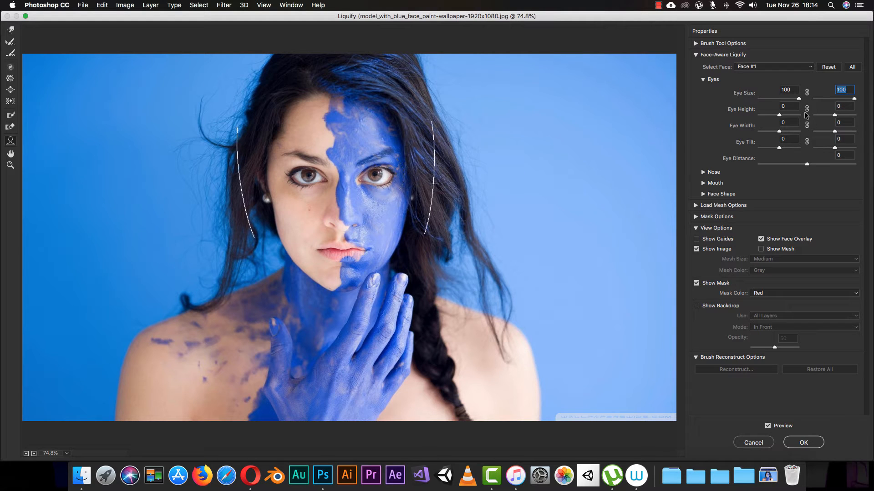
drag(779, 115, 855, 116)
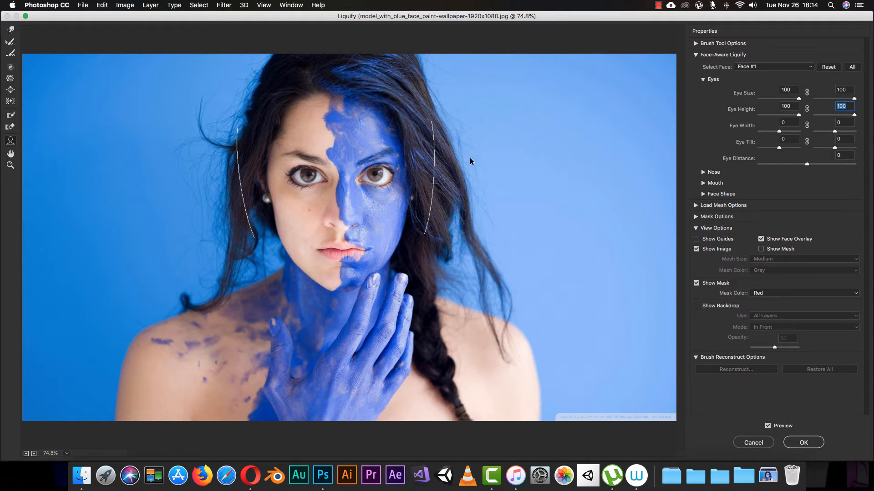
- Set Eye Width to -100 and Eye Tilt to 50 for both eyes, and Eye Distance to 100
drag(778, 131, 744, 141)
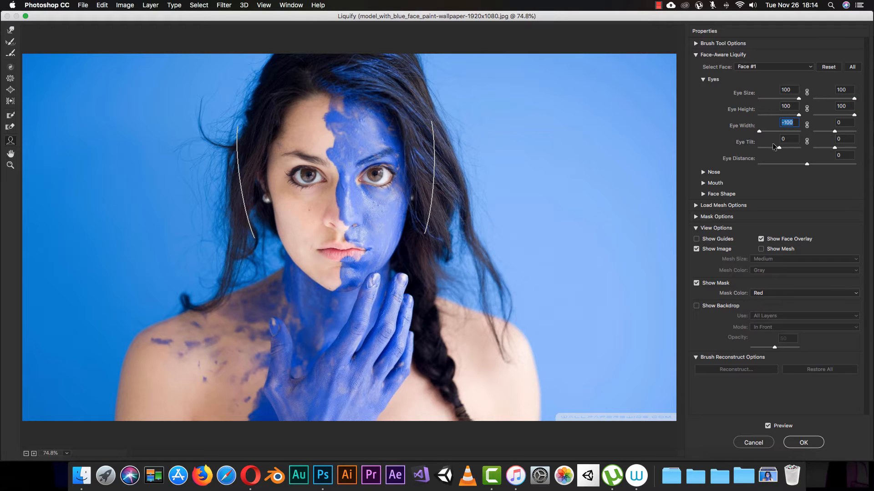
drag(835, 133, 803, 132)
drag(779, 149, 792, 162)
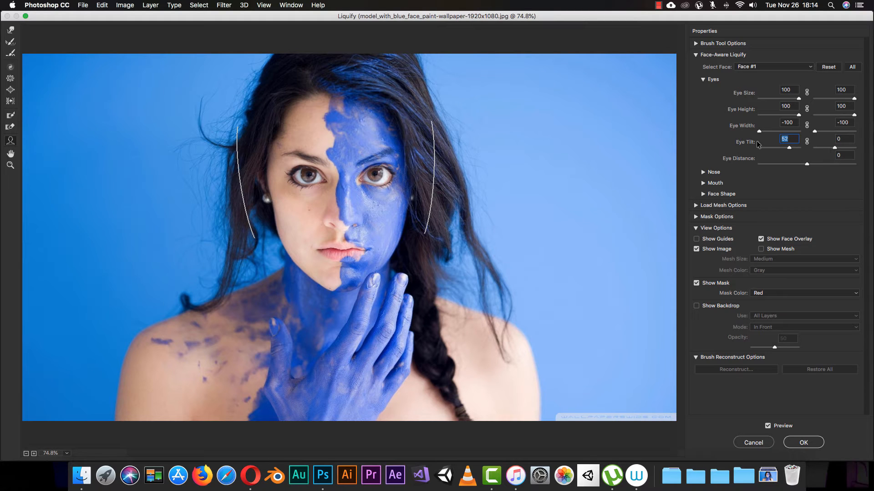
text(50)
key(Tab)
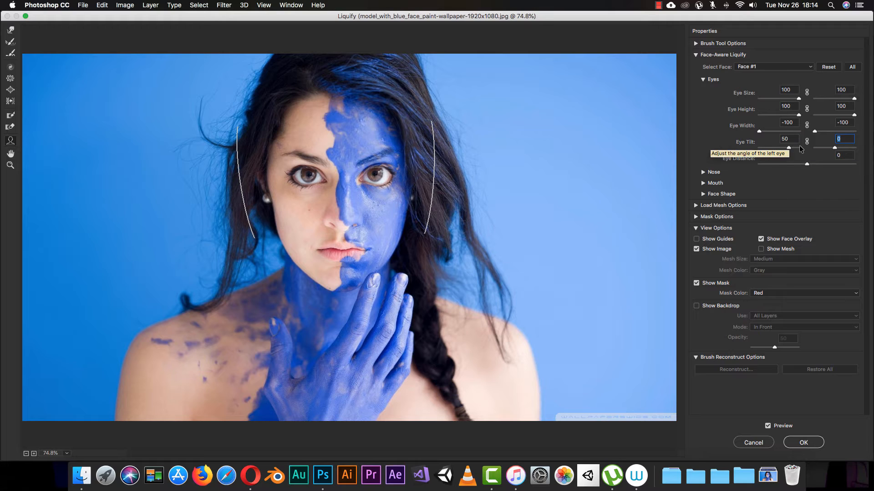
text(50)
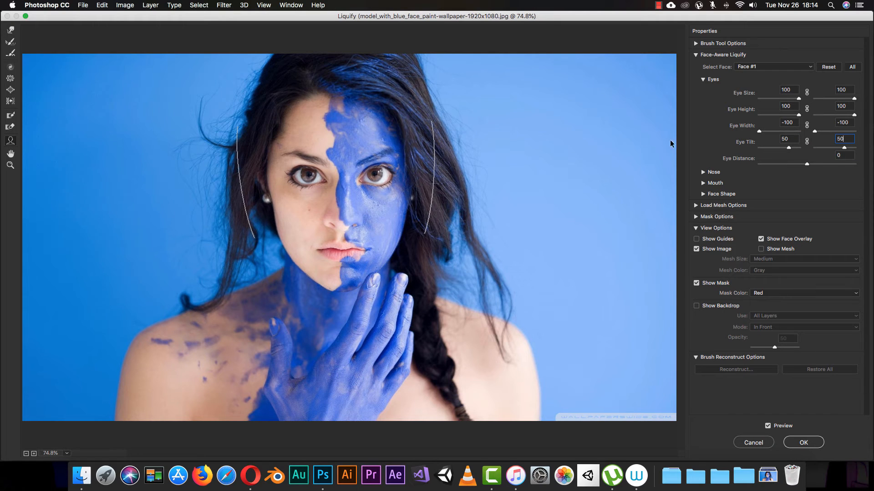
drag(807, 163, 864, 187)
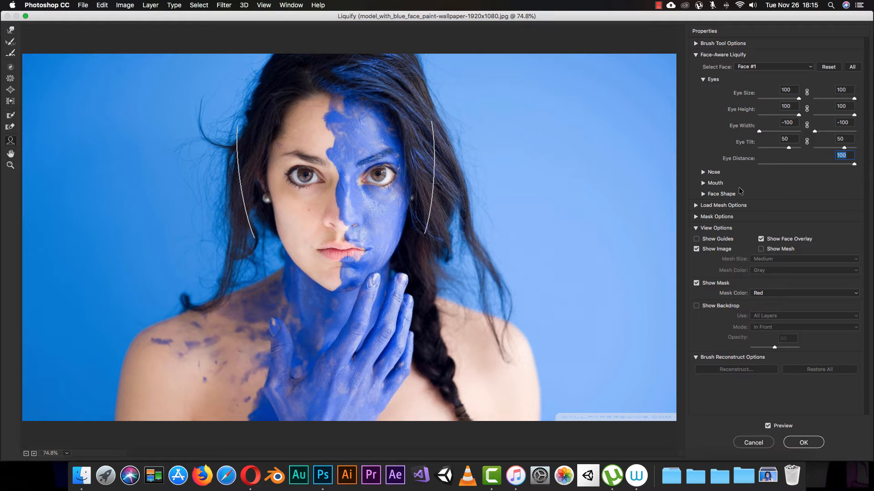
- Open the Nose options and set Nose Height to 100 and Nose Width to -100
click(703, 80)
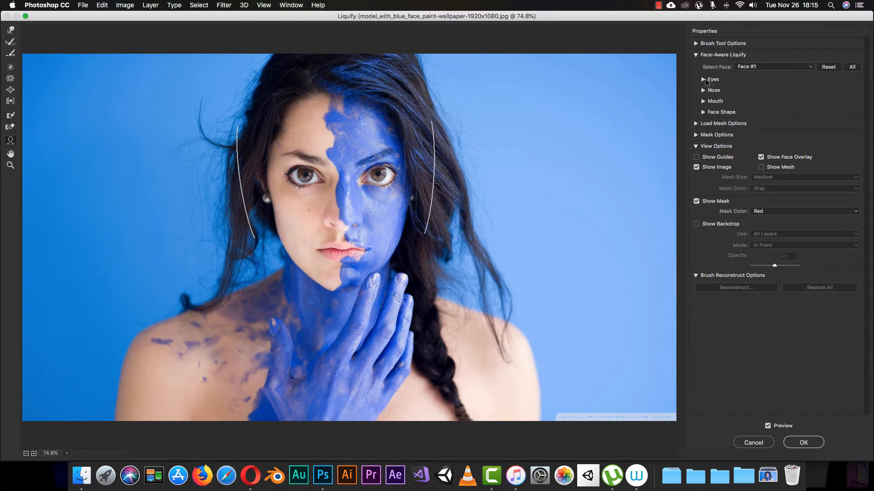
click(703, 90)
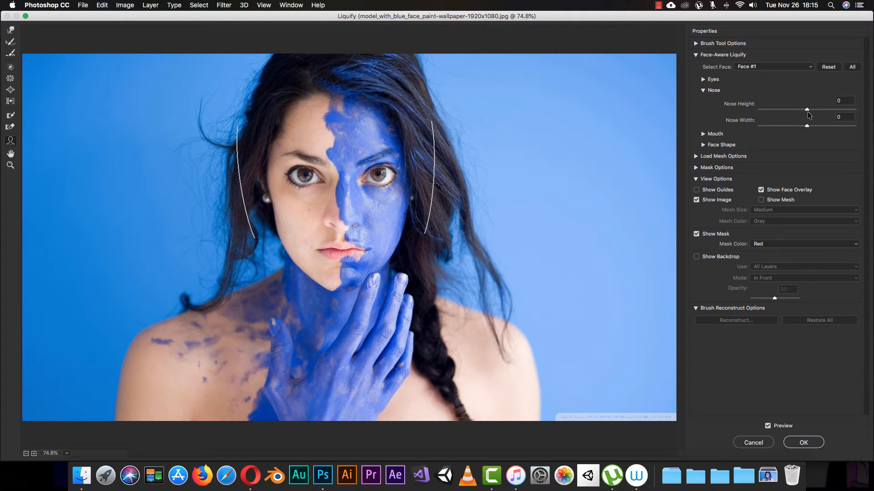
drag(806, 109, 873, 126)
drag(820, 117, 872, 133)
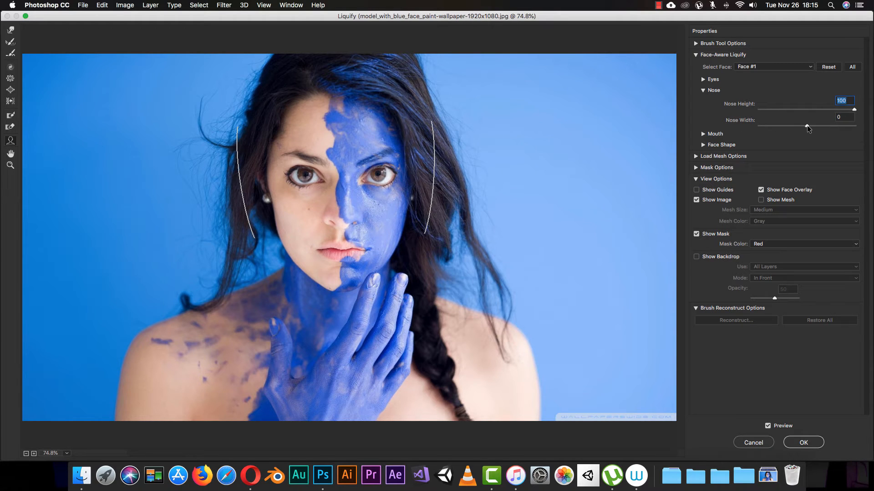
drag(807, 126, 771, 128)
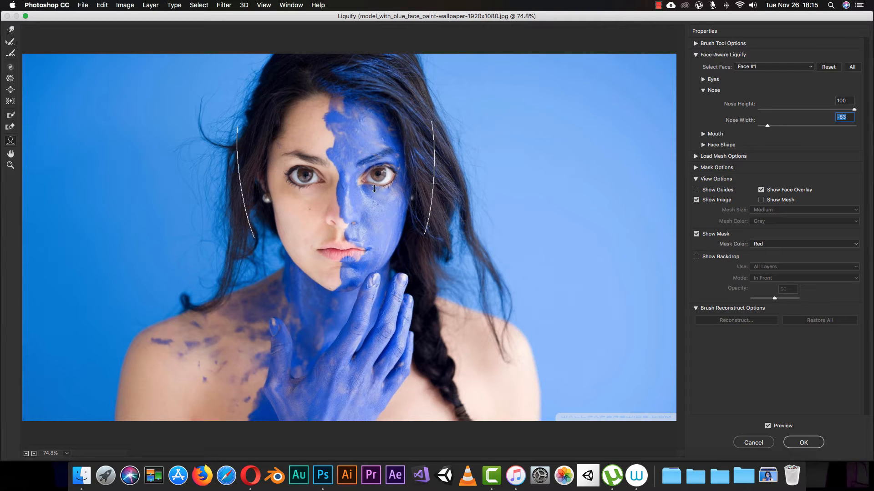
mouse_move(349, 215)
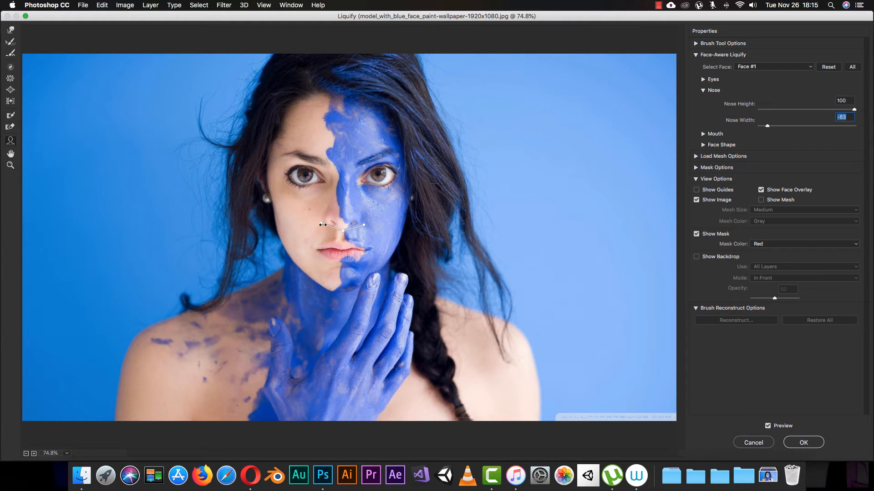
mouse_move(322, 225)
mouse_down()
mouse_move(312, 224)
mouse_move(336, 221)
mouse_move(324, 225)
mouse_up()
- Open the Mouth options and set Smile to 99, Upper Lip 100, Lower Lip 47, Mouth Width -75 and Mouth Height -46
click(704, 135)
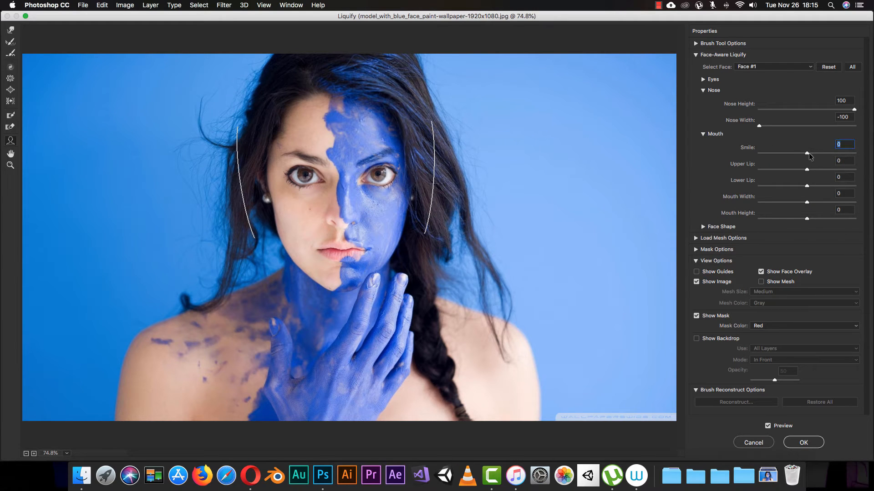
drag(809, 153, 723, 153)
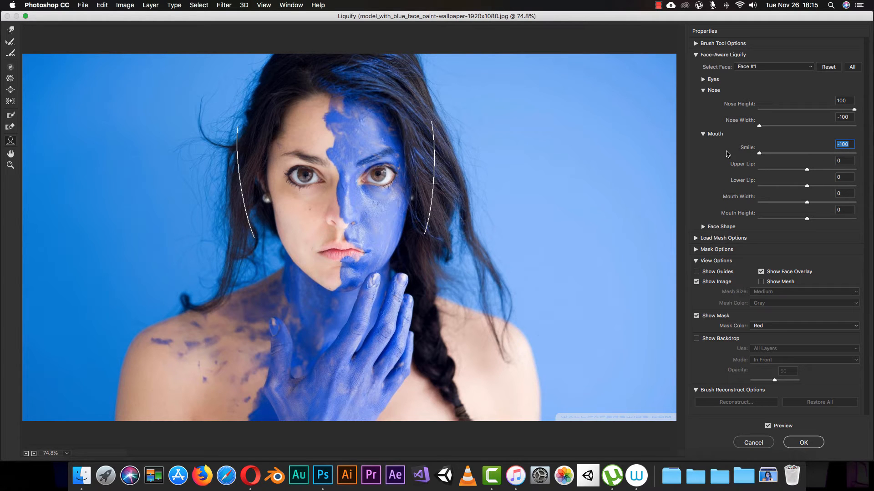
drag(727, 153, 872, 170)
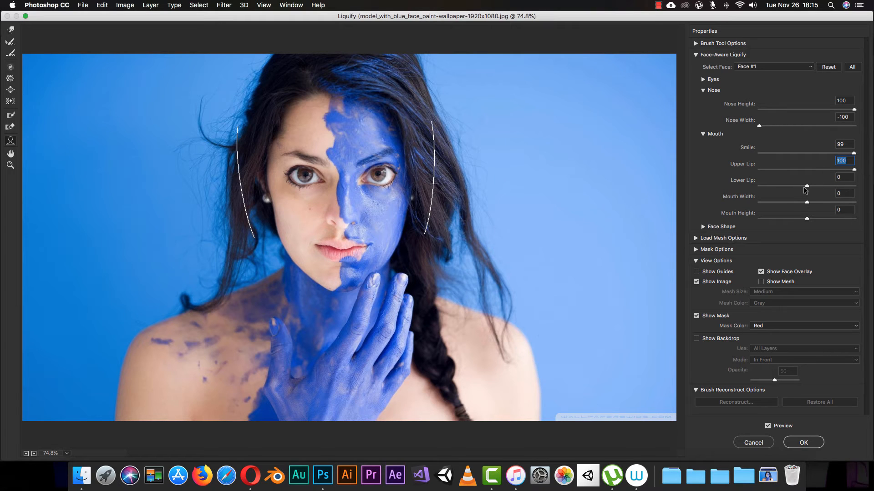
drag(807, 188, 786, 215)
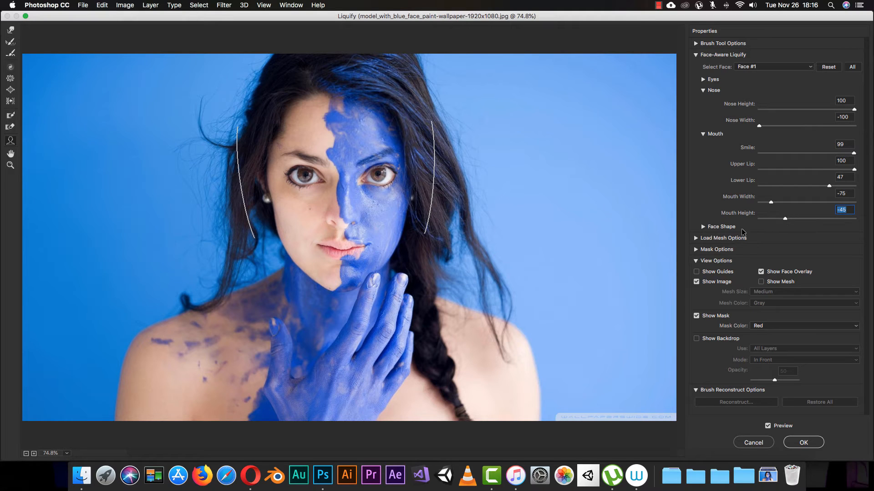
- Open the Face Shape options and set Chin Height to -31 and Jawline to -89
click(705, 227)
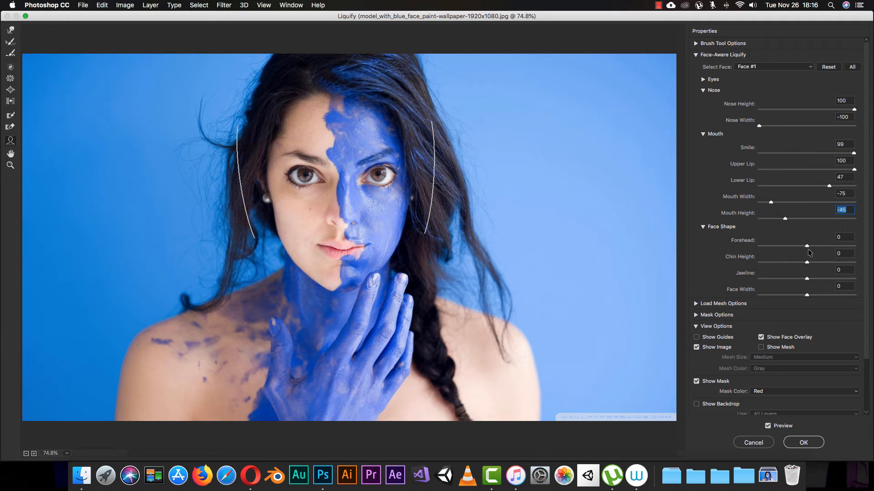
drag(807, 246, 748, 245)
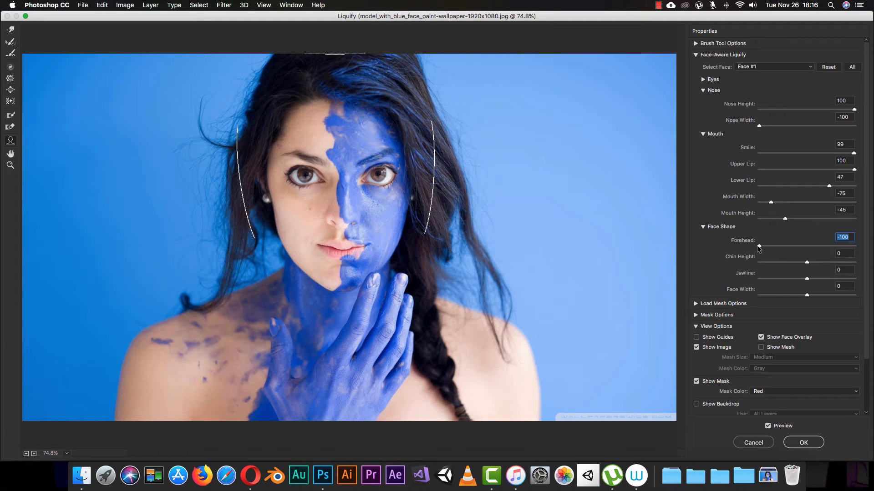
drag(758, 248, 763, 275)
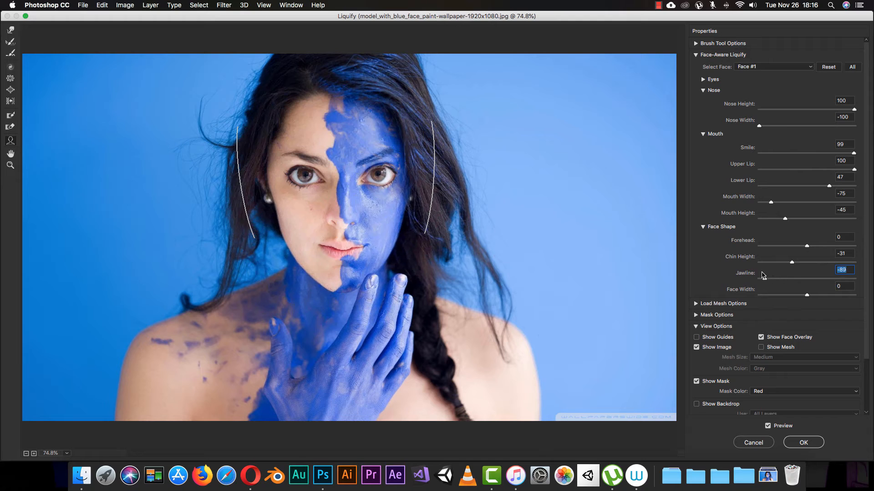
mouse_move(807, 295)
mouse_down()
mouse_move(772, 294)
mouse_move(807, 296)
mouse_up()
- Collapse the Face-Aware Liquify sections and examine the Load Mesh, Mask and View Options
click(704, 227)
click(704, 134)
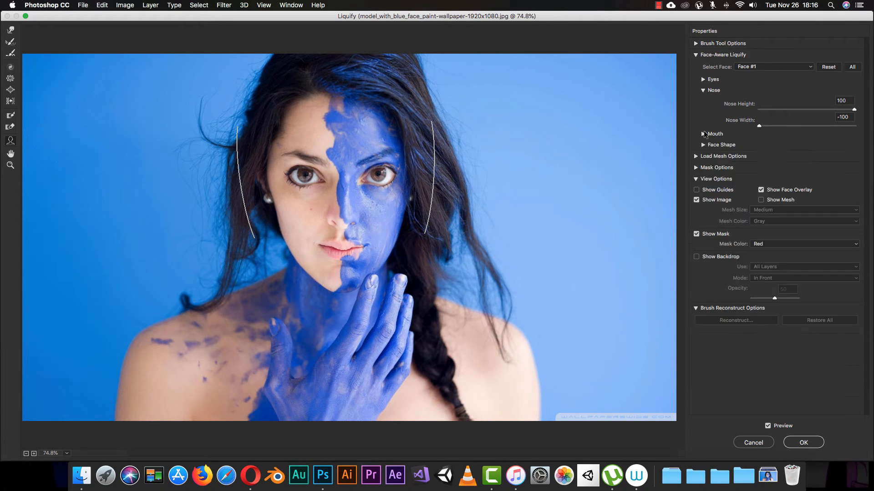
click(703, 90)
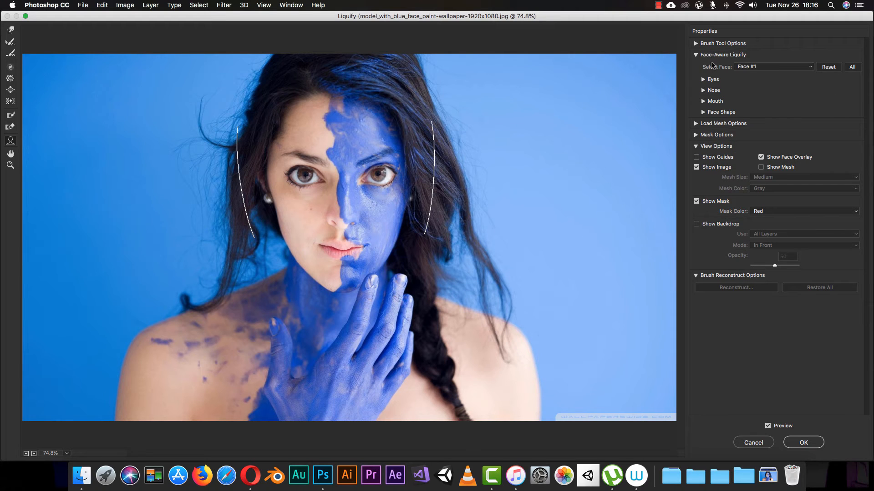
click(696, 55)
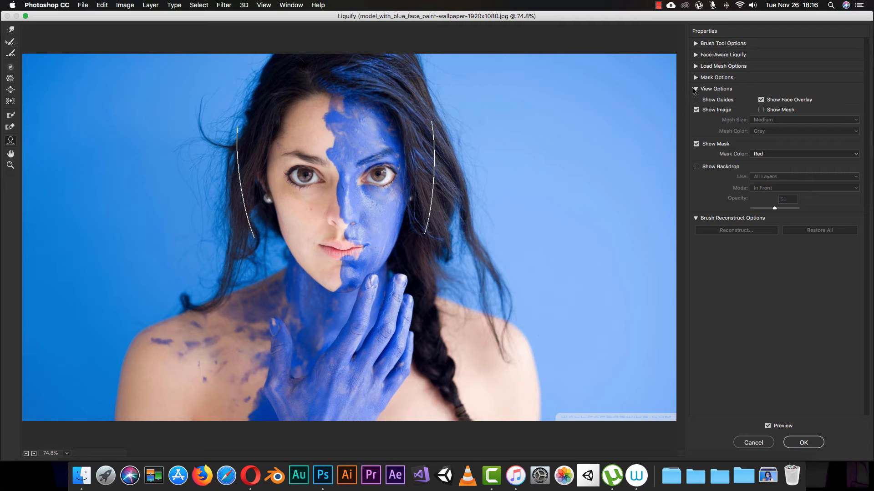
click(696, 66)
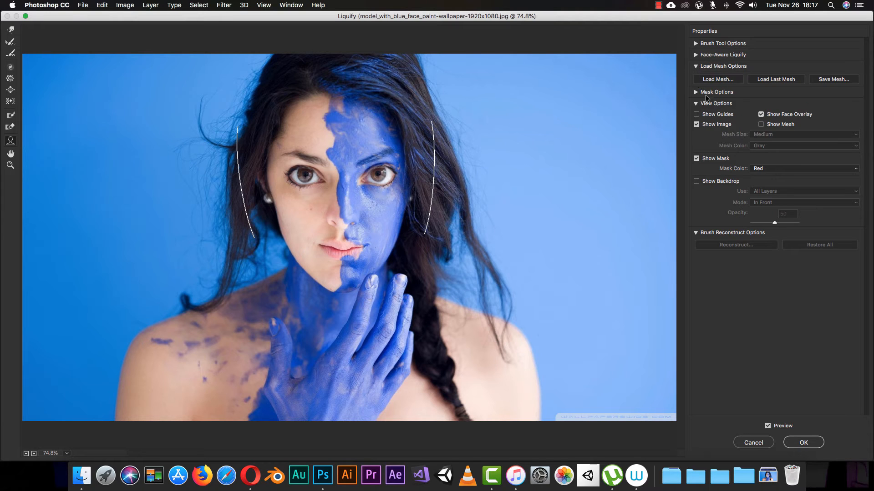
click(696, 66)
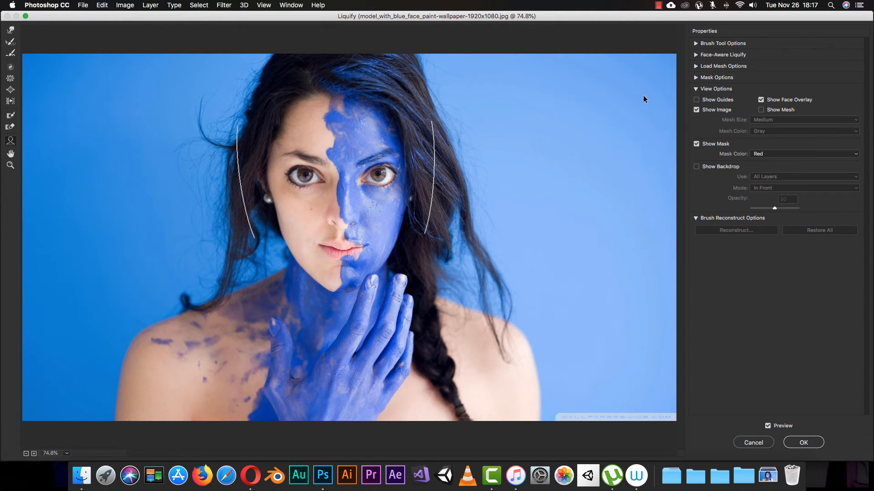
click(696, 77)
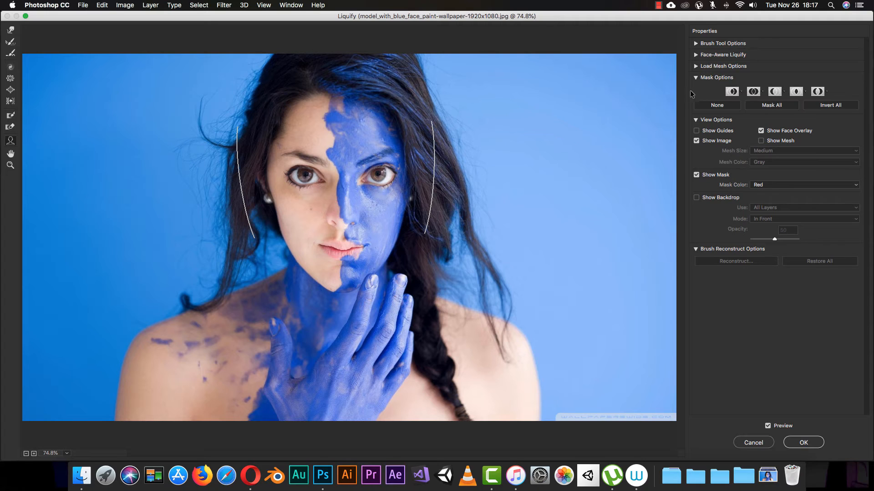
click(696, 77)
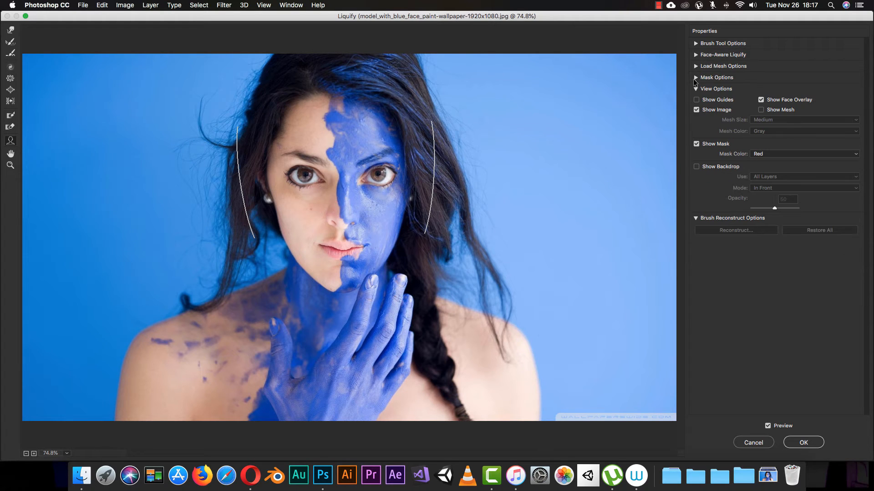
click(695, 103)
click(696, 100)
- Try pushing the model's right eye with the Forward Warp tool and undo the stroke
mouse_move(382, 178)
click(11, 30)
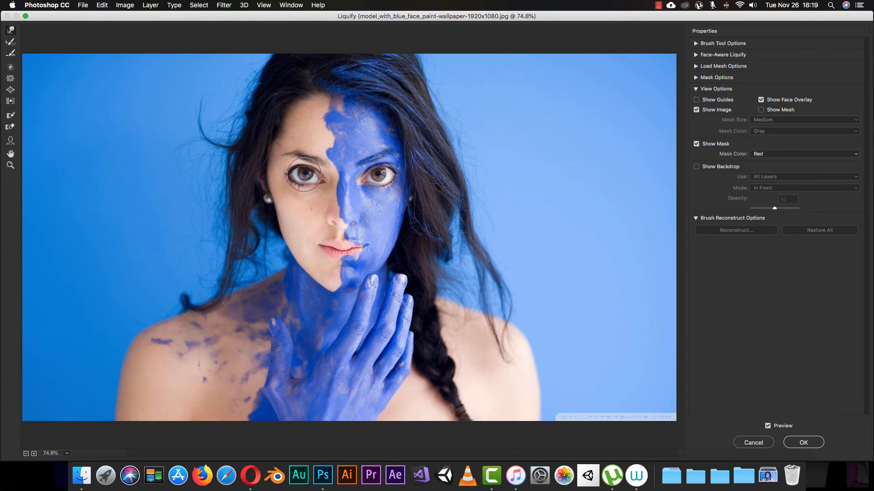
drag(306, 174, 315, 182)
key(super+z)
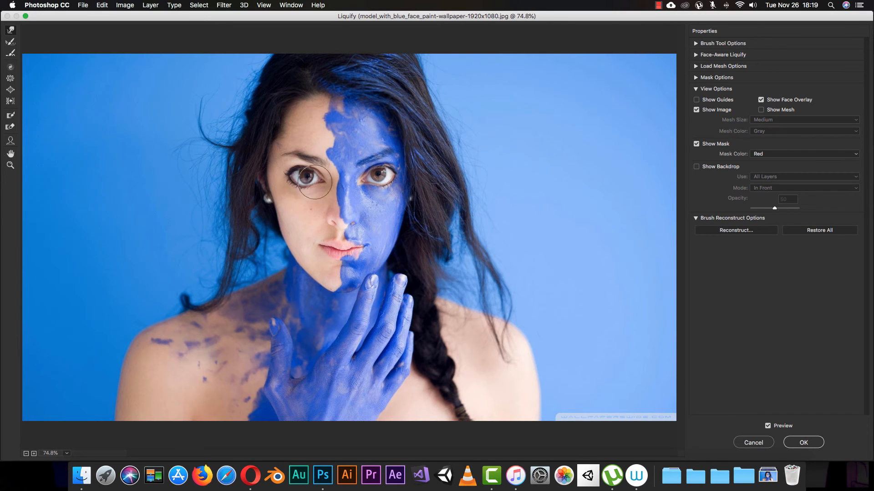
key(super+z)
- Step backward through the edits, try warping the nose with Forward Warp, and step back again
key(alt+super+z)
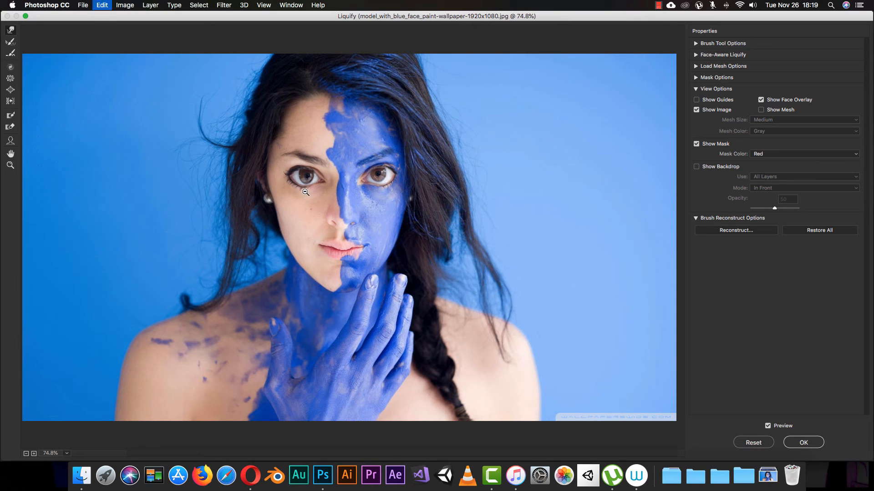
key(alt+super+z)
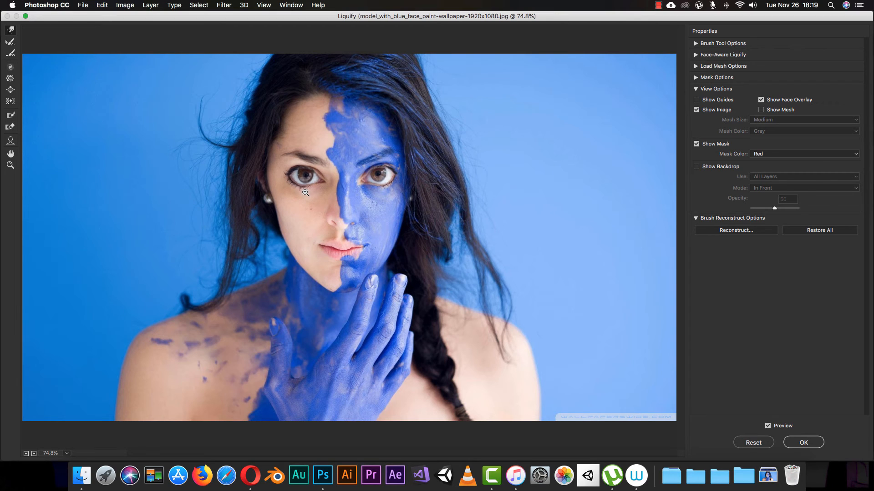
key(alt+super+z)
key(alt+super+z)
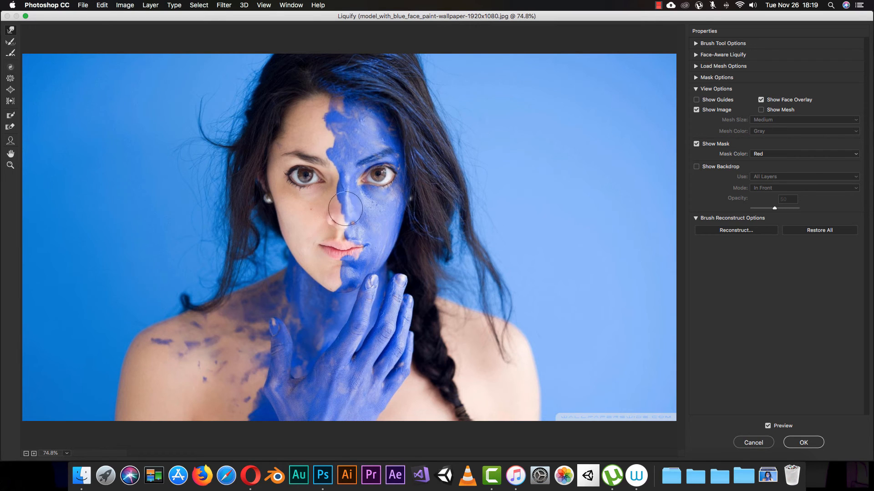
mouse_move(337, 218)
mouse_down()
mouse_move(354, 207)
mouse_move(380, 223)
mouse_move(349, 233)
mouse_up()
key(alt+super+z)
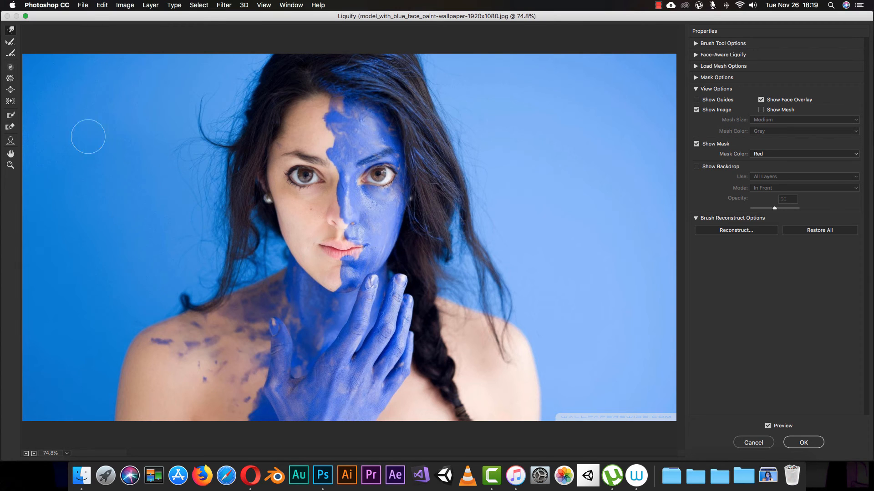
- Brush the Reconstruct tool from the forehead down to the nose
click(12, 43)
mouse_move(340, 130)
mouse_down()
mouse_move(341, 168)
mouse_move(329, 161)
mouse_move(345, 136)
mouse_move(333, 157)
mouse_move(346, 216)
mouse_up()
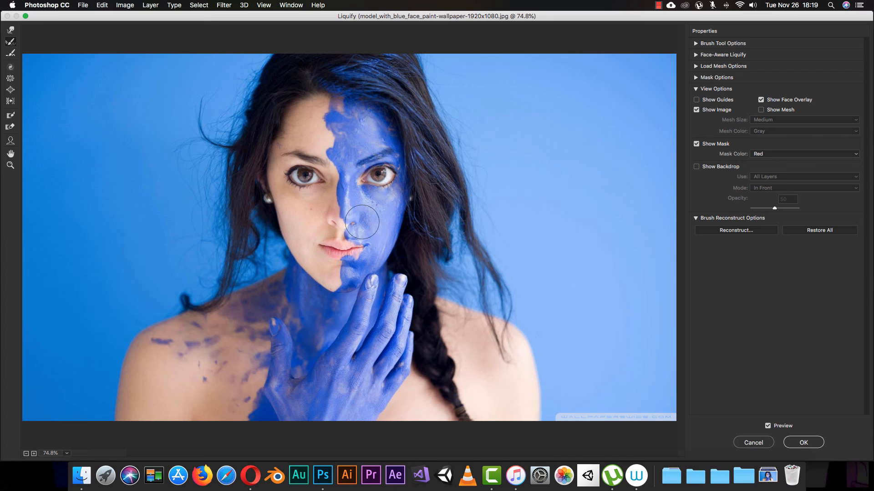
click(10, 53)
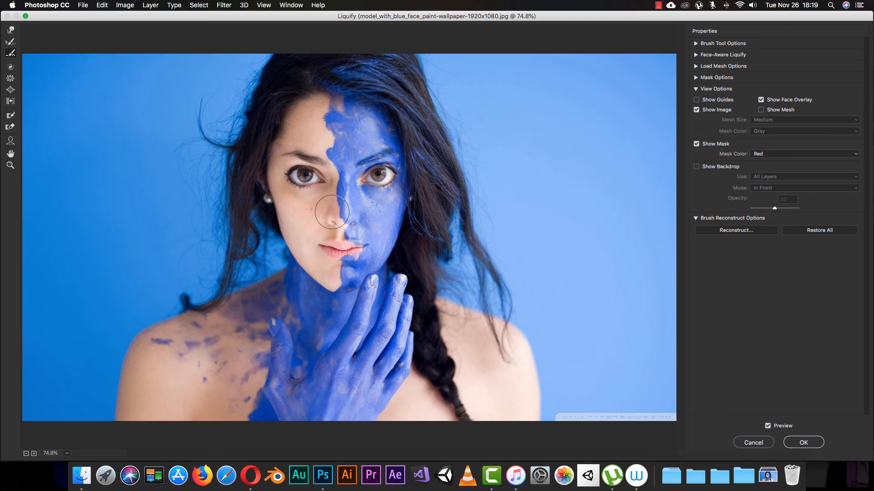
- Try twirling the hand and the shoulder with the Twirl Clockwise tool, undoing each stroke
click(11, 72)
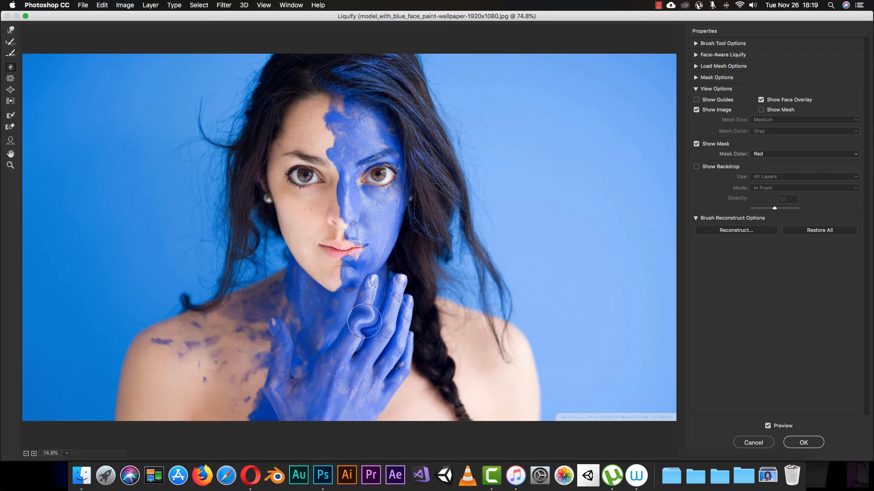
key(super)
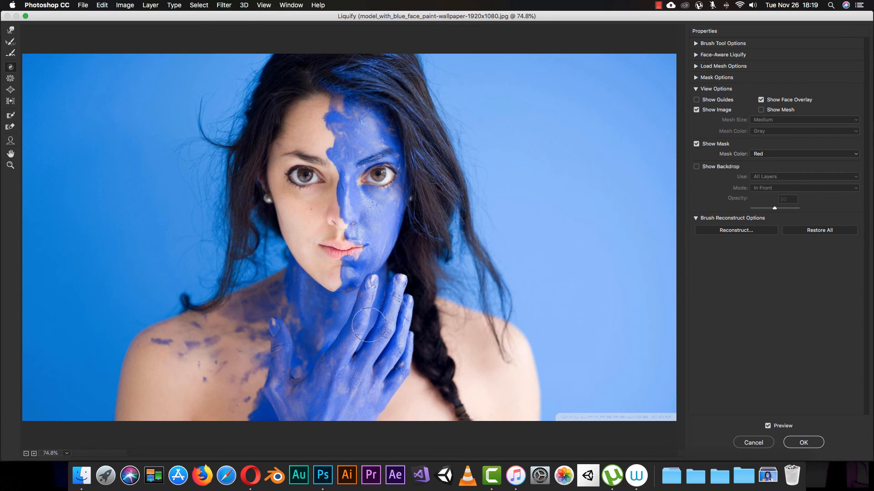
key(alt)
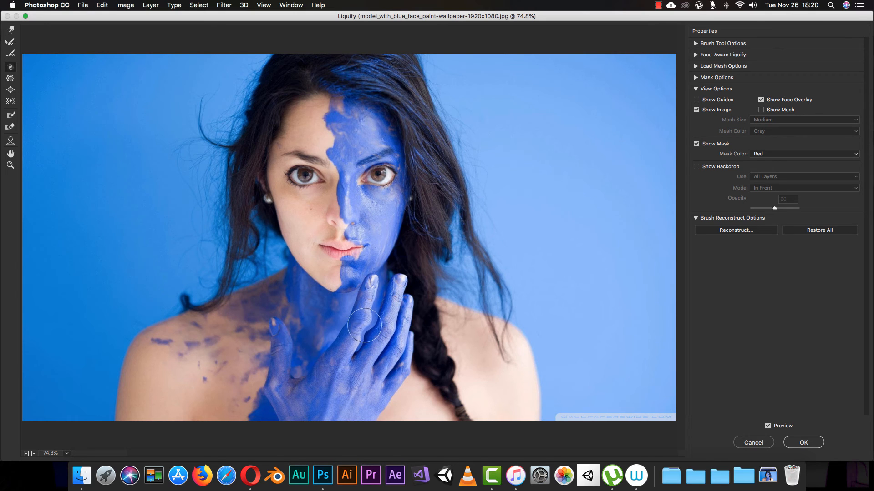
mouse_move(368, 333)
mouse_down()
mouse_move(354, 352)
mouse_move(386, 292)
mouse_move(361, 343)
mouse_move(385, 295)
mouse_move(370, 330)
mouse_up()
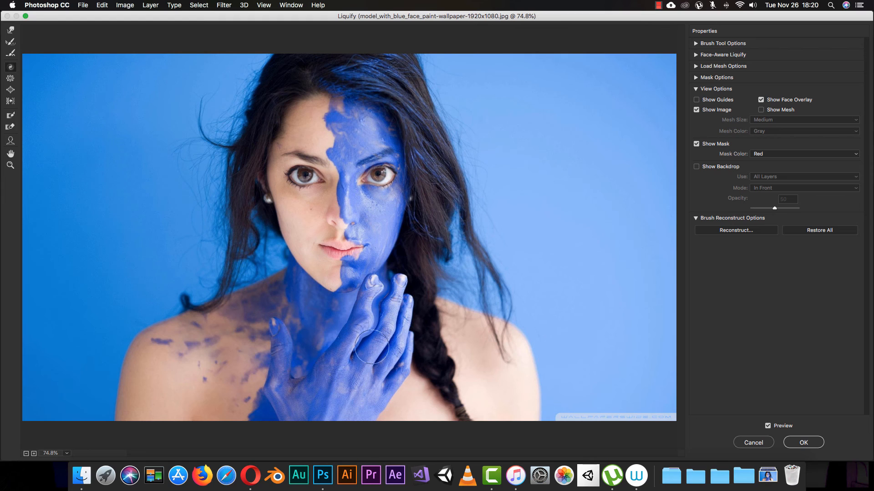
key(super+alt+z)
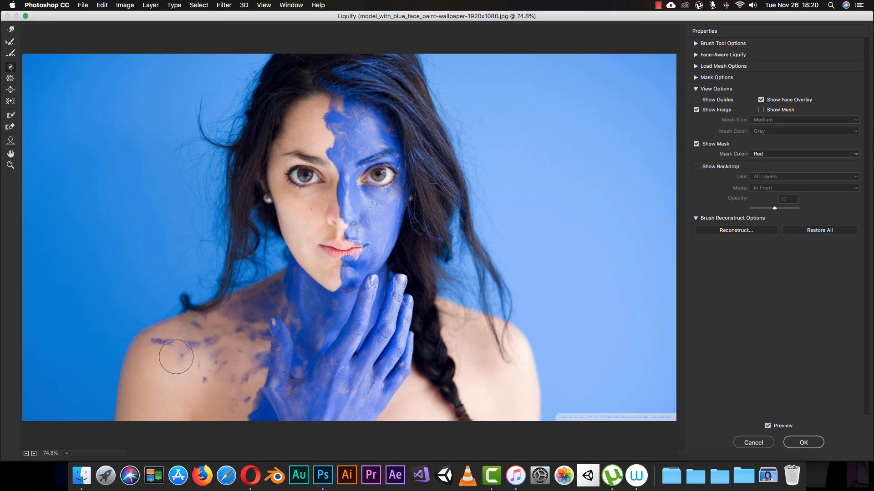
drag(177, 358, 210, 346)
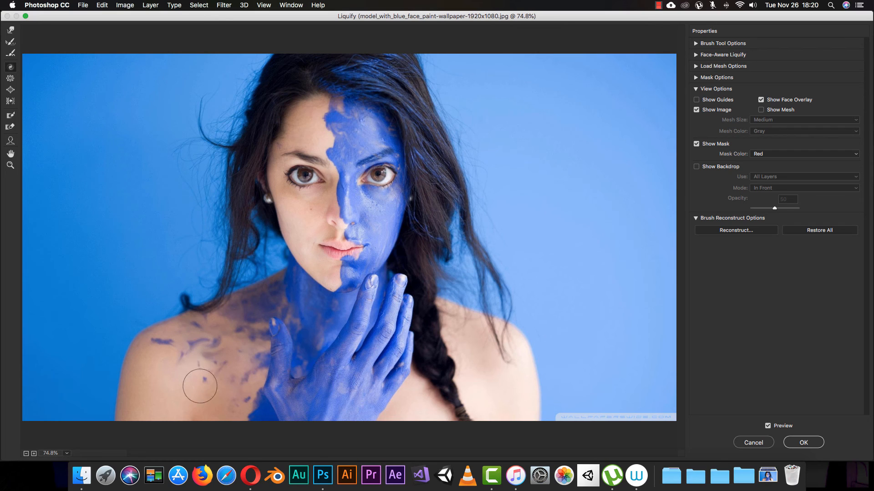
key(super+z)
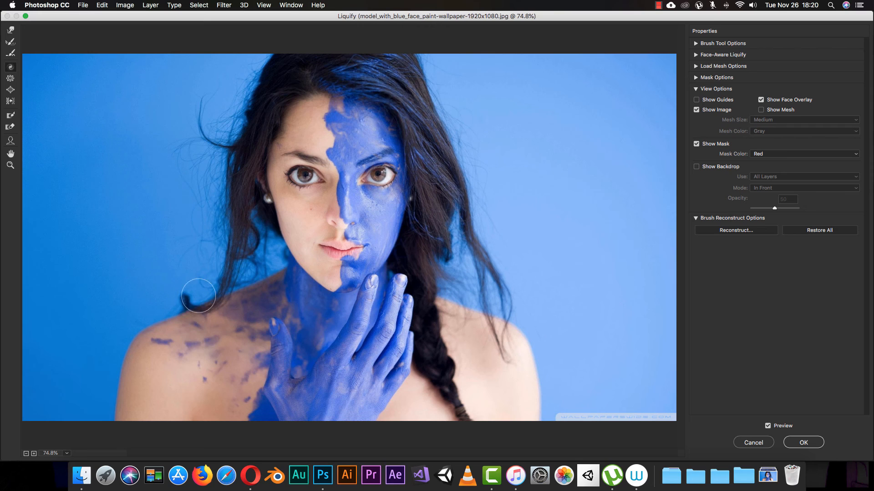
- Try puckering the chin with the Pucker tool and undo it
click(9, 81)
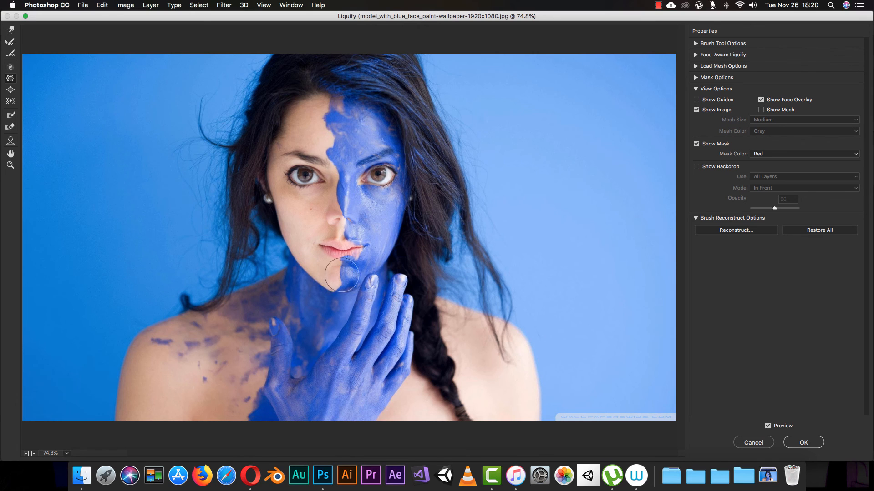
click(341, 246)
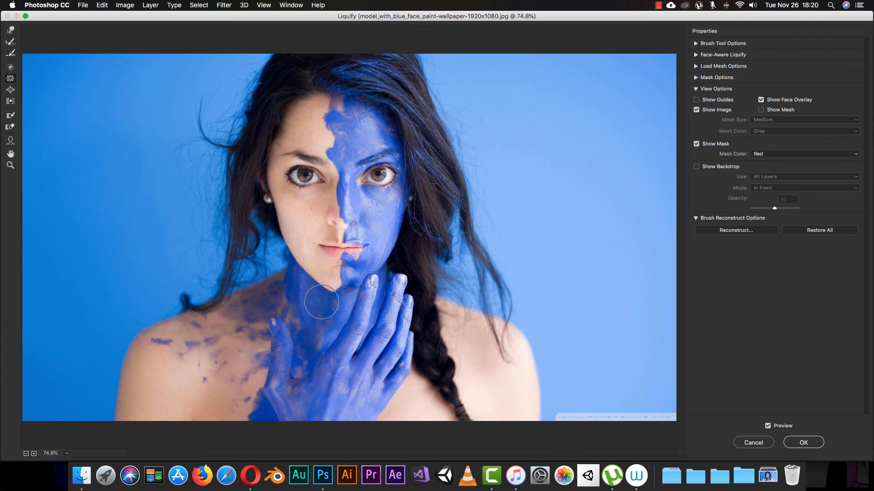
key(super+z)
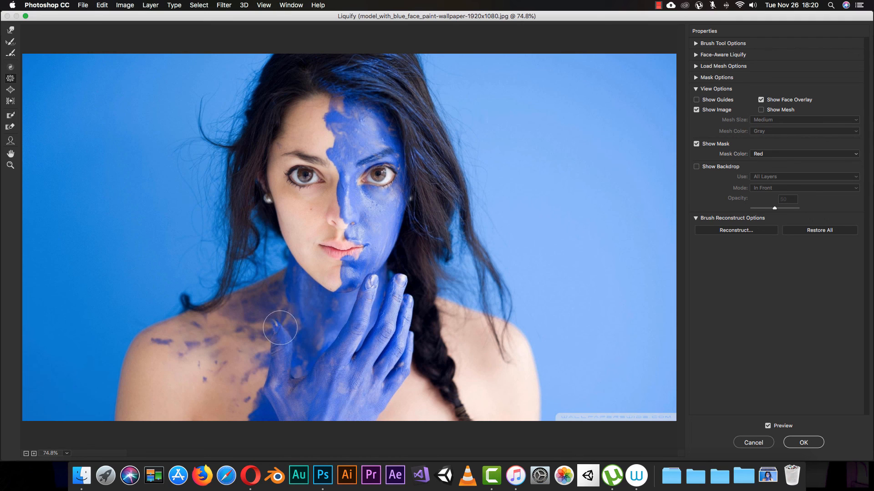
key(super+z)
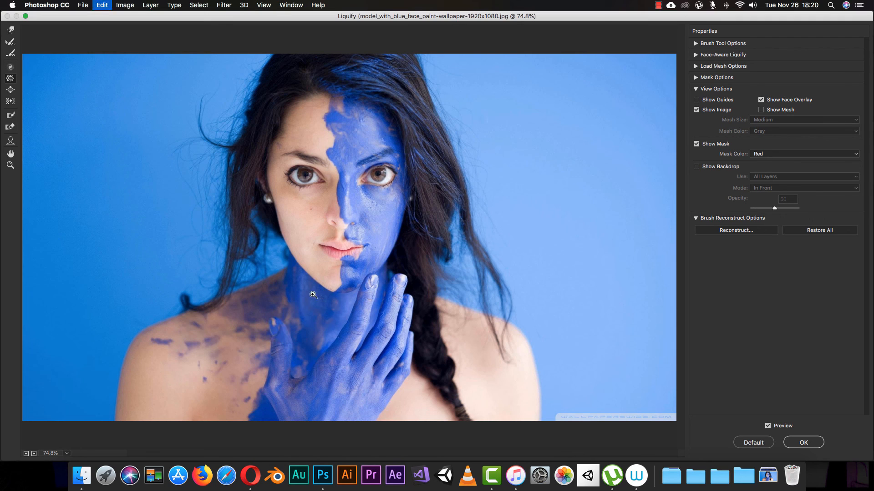
- Enlarge both eyes with the Bloat tool
click(7, 90)
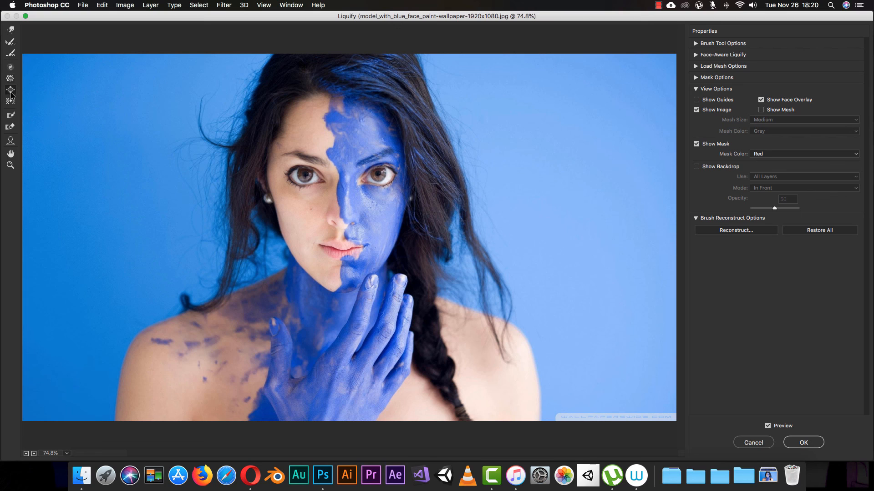
click(307, 177)
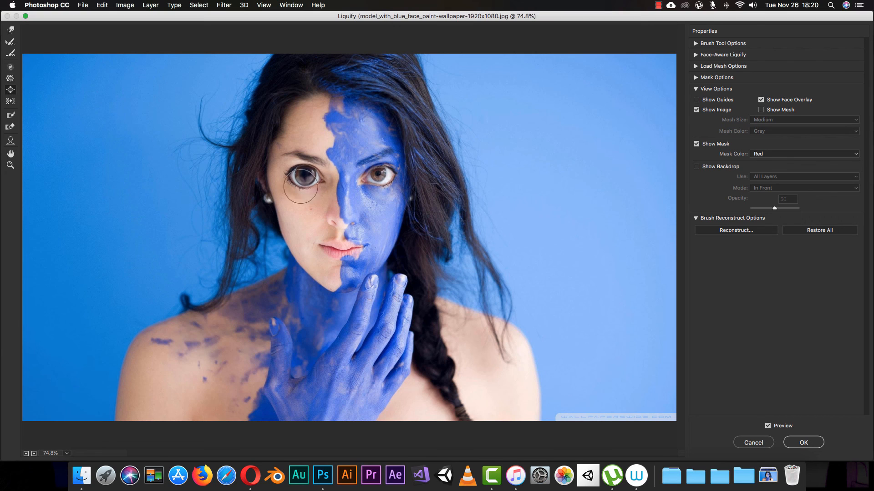
click(378, 175)
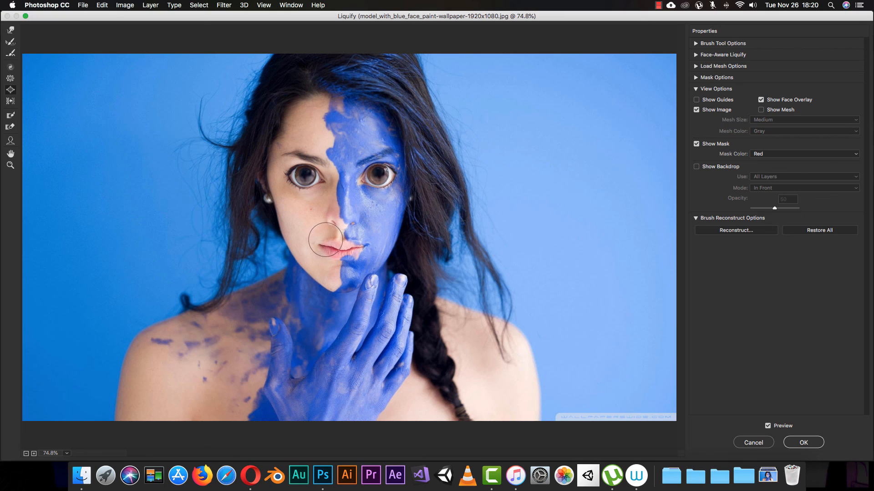
key(super+alt+z)
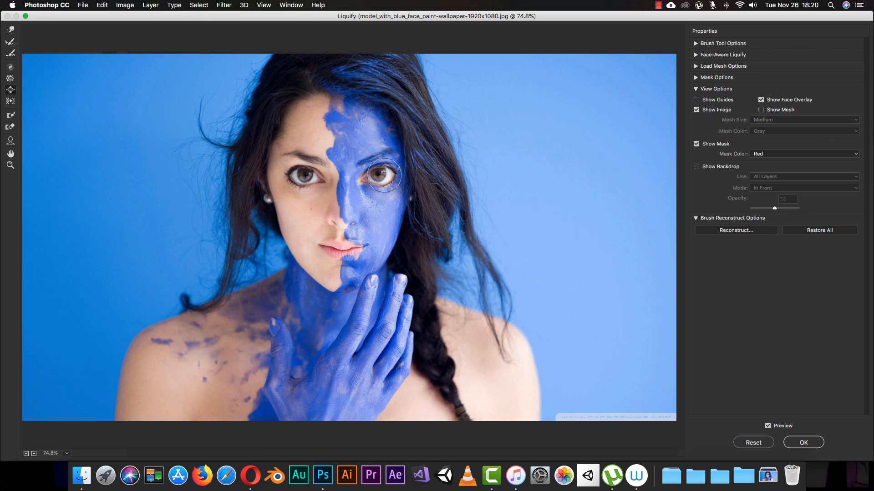
drag(377, 174, 377, 175)
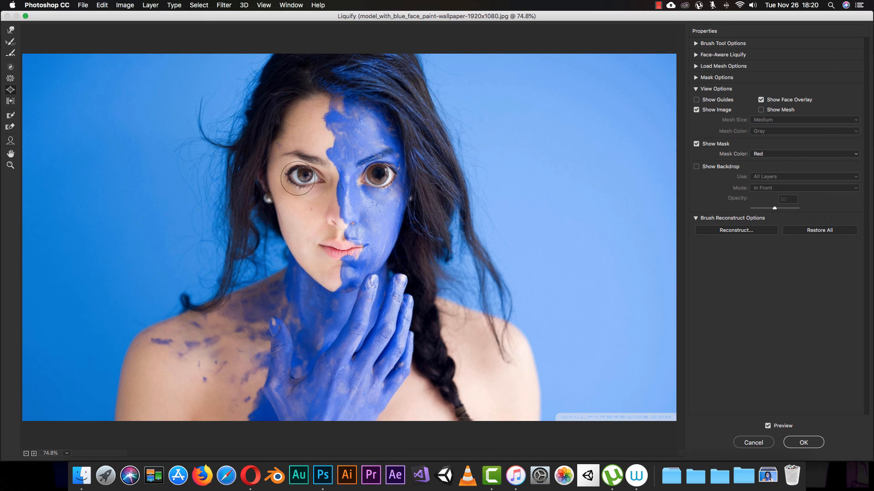
drag(306, 176, 306, 176)
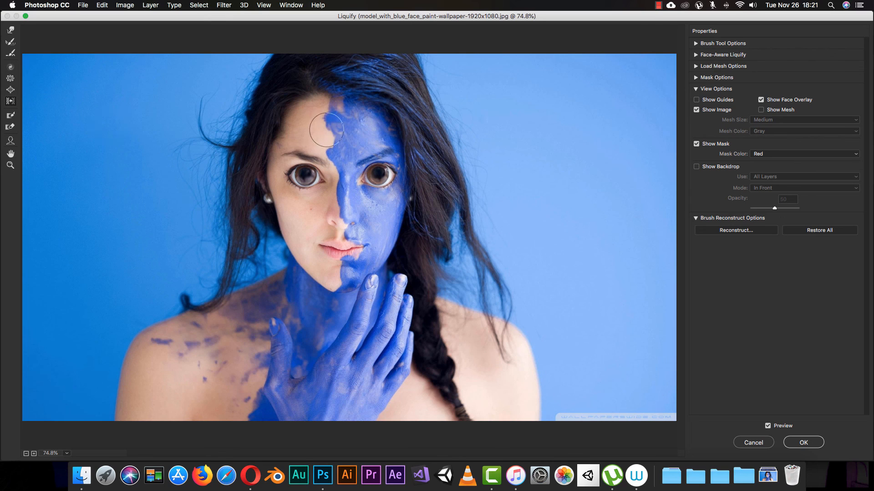
- Try pushing the forehead with Push Left and masking between the eyes with Freeze Mask, undoing both strokes
mouse_move(325, 130)
mouse_down()
mouse_move(296, 154)
mouse_move(291, 193)
mouse_move(312, 141)
mouse_move(329, 142)
mouse_move(312, 196)
mouse_move(296, 157)
mouse_move(324, 165)
mouse_up()
key(super+z)
click(11, 116)
mouse_move(340, 161)
mouse_down()
mouse_move(317, 230)
mouse_move(339, 158)
mouse_move(333, 180)
mouse_up()
key(super+z)
- Apply the Liquify edits and toggle Layer 1's visibility off and on to compare with the original
click(803, 443)
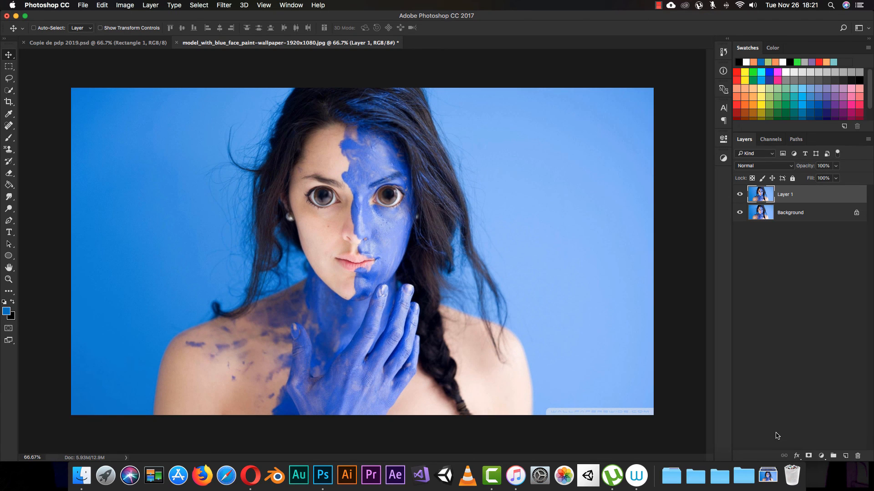
click(739, 195)
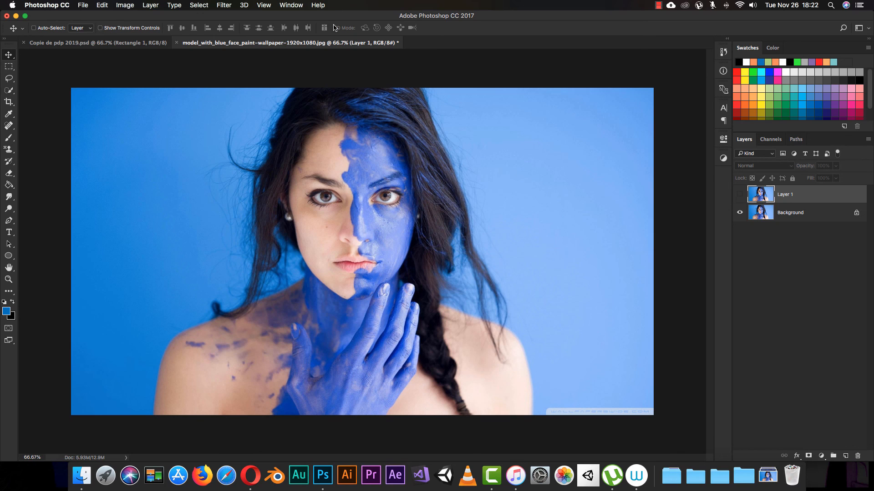
click(739, 195)
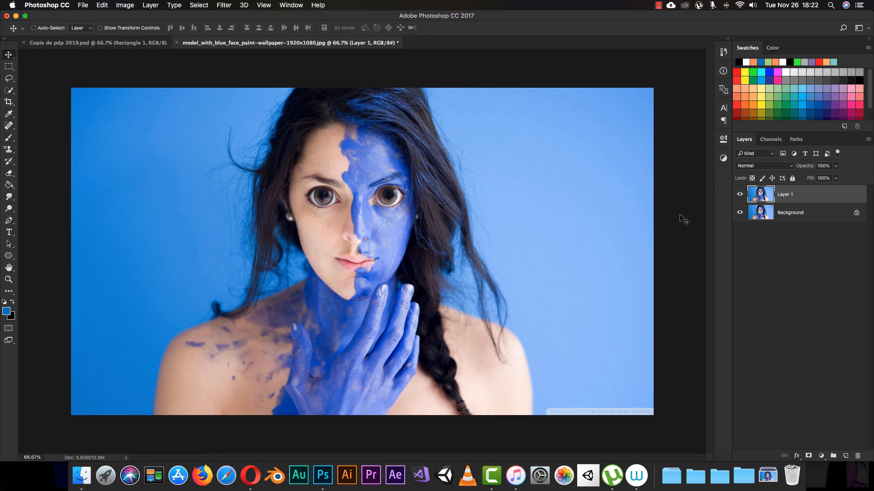